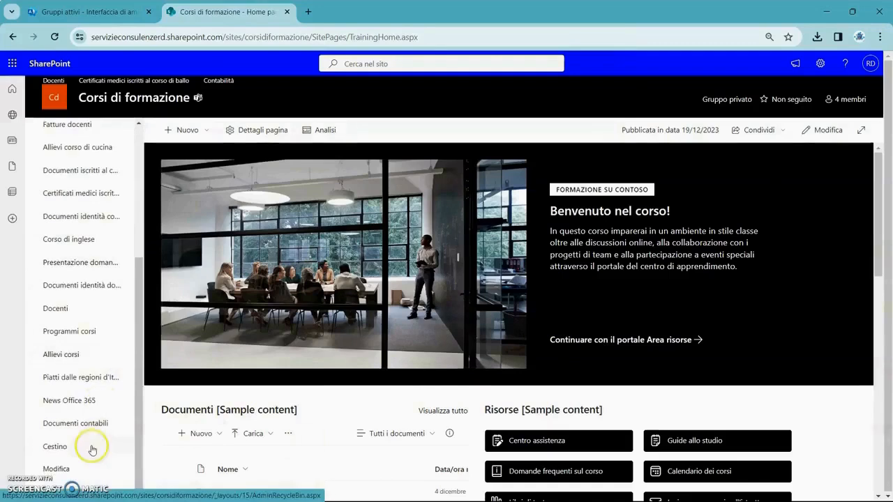
# Open the Documenti contabili library and view the sharing options for Documento1.docx and the available actions for Documento2.docx
pyautogui.click(98, 423)
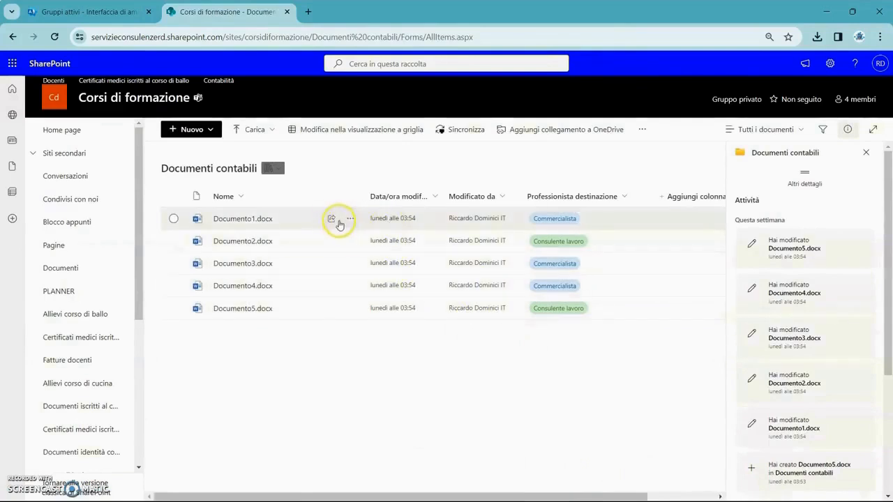
pyautogui.click(332, 220)
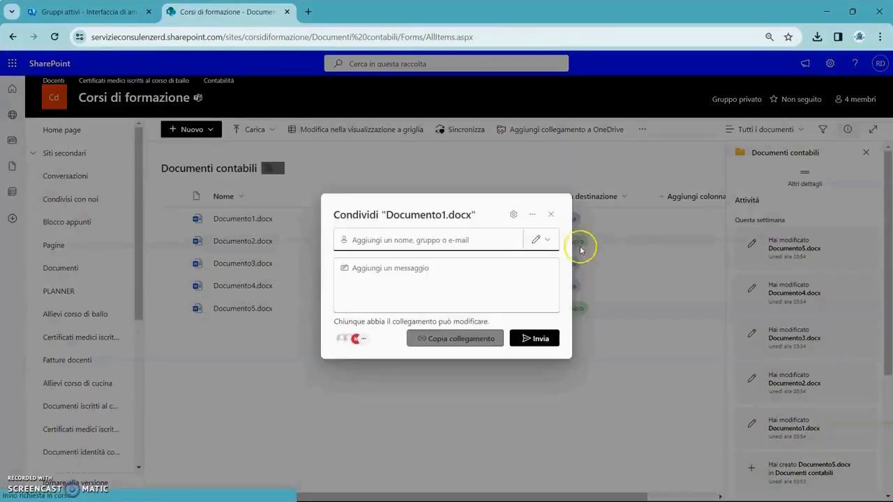
pyautogui.click(551, 215)
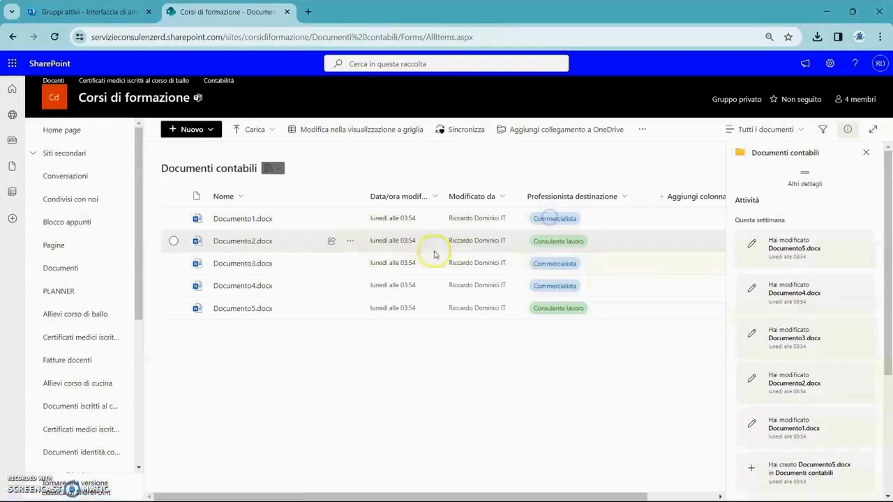
pyautogui.click(350, 245)
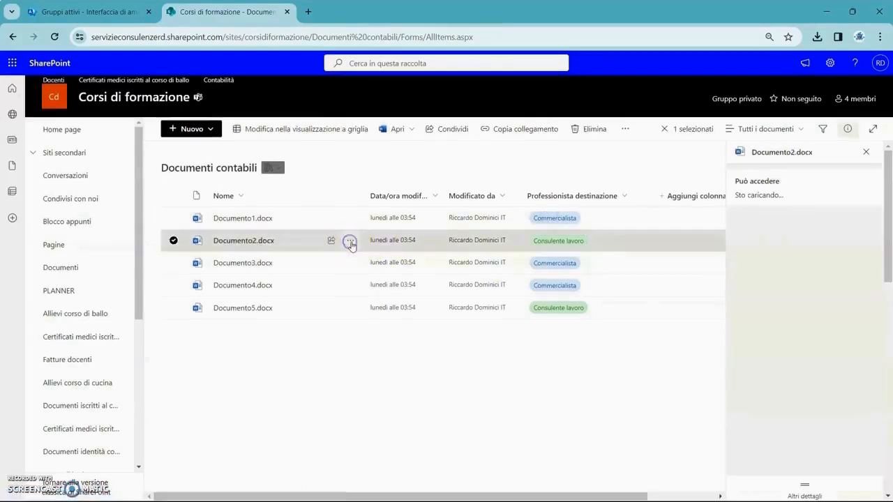
pyautogui.click(528, 405)
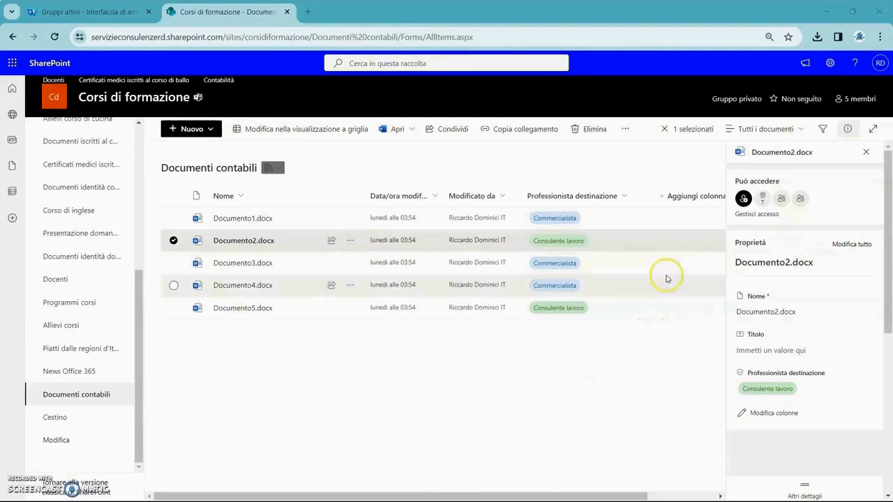
# Open the full site settings and start creating a new subsite under Siti e aree di lavoro
pyautogui.click(831, 64)
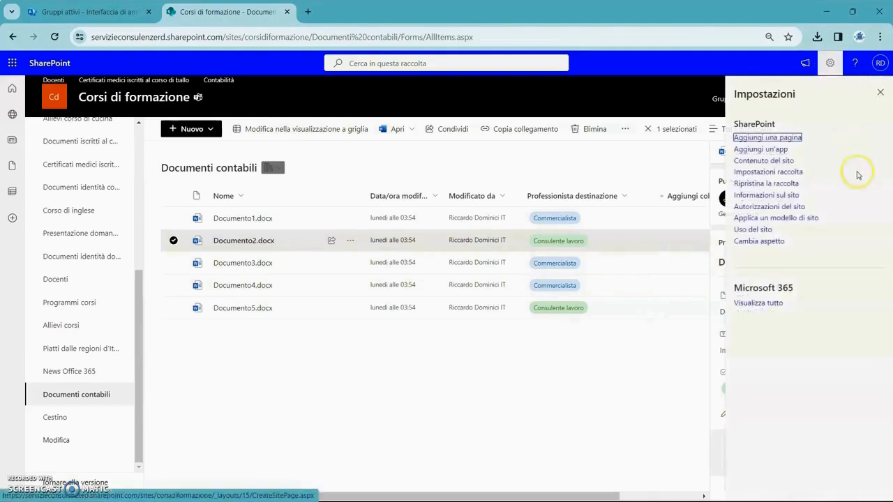
pyautogui.click(775, 195)
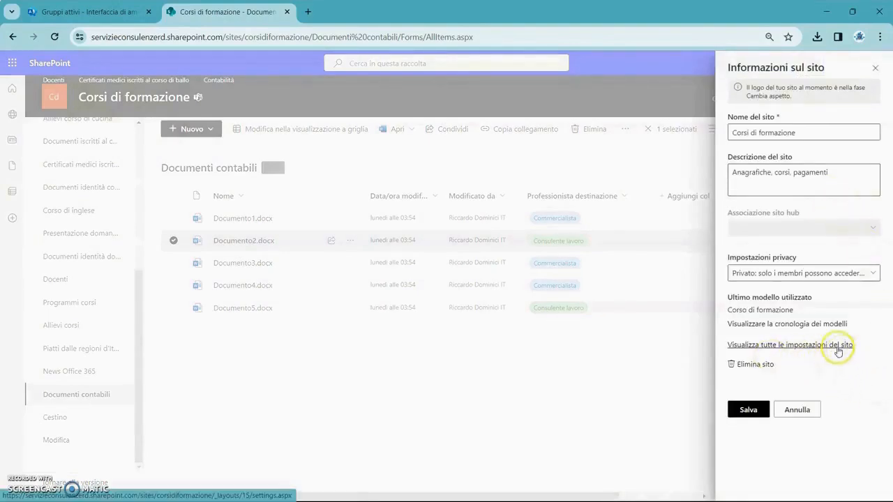
pyautogui.click(838, 347)
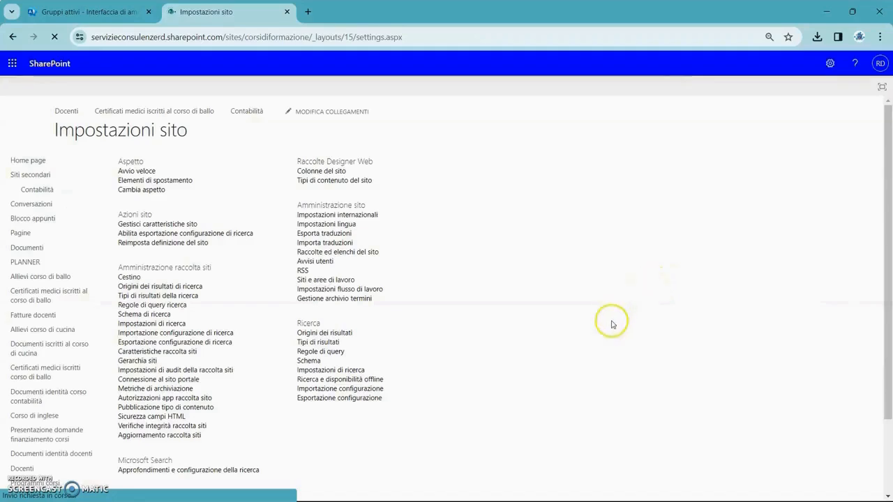
pyautogui.click(342, 282)
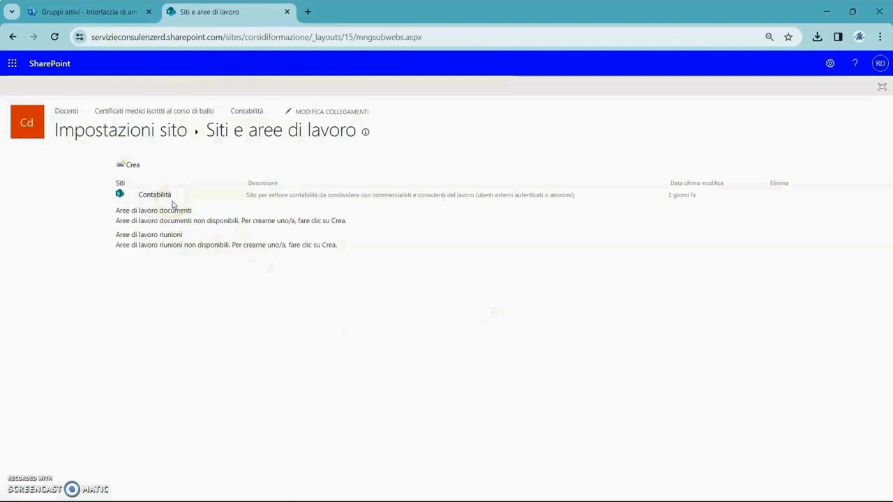
pyautogui.click(133, 167)
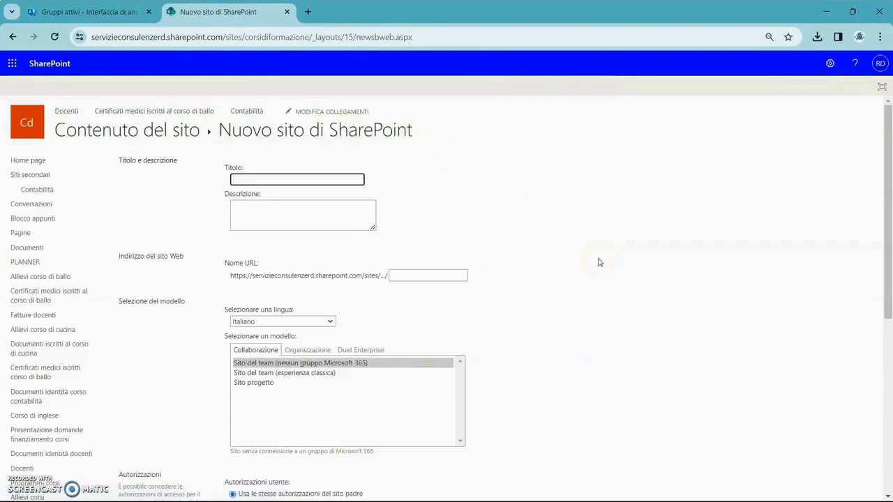
# Title the subsite "Consulenti di informatica" and describe it as "Scambio informazioni e documentazione per digitalizzazione aziendale"
pyautogui.write('Con')
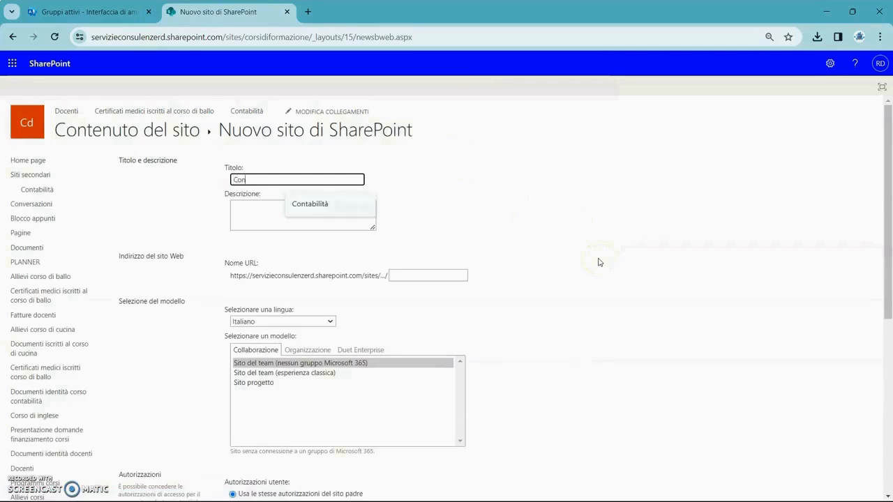
pyautogui.write('sulenti di informatica')
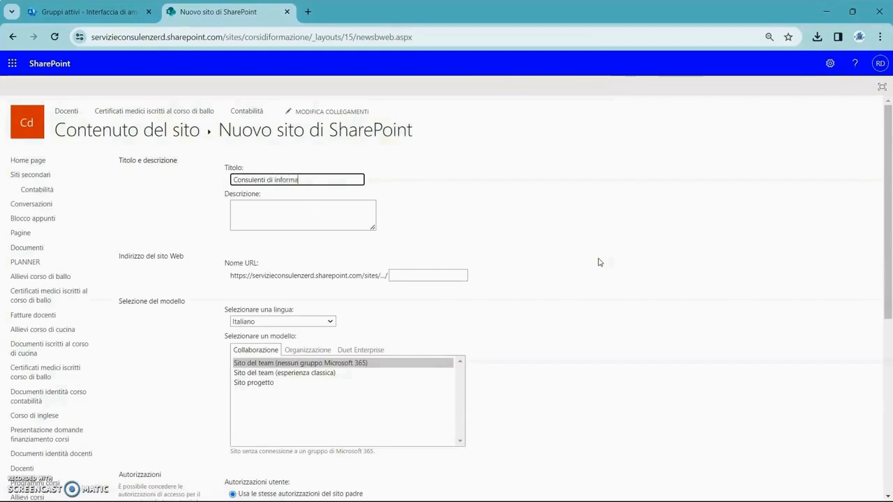
pyautogui.click(310, 210)
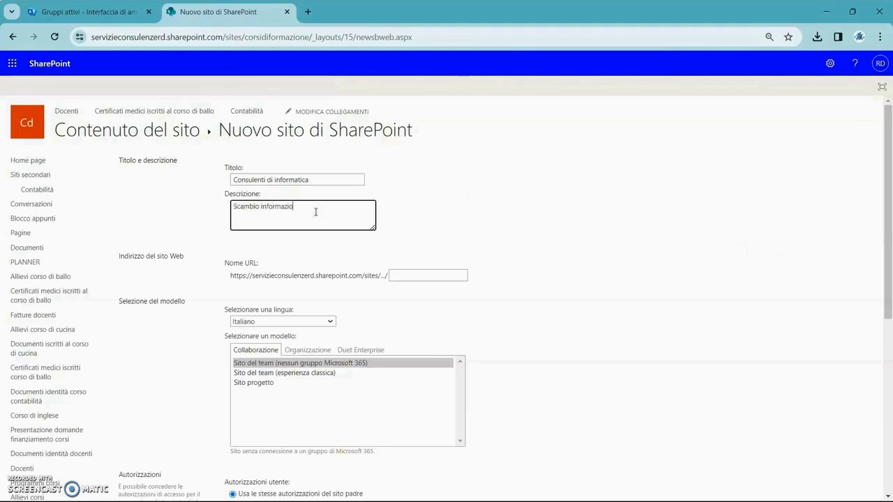
pyautogui.write('Scambio informazioni e documentazione per digitalizzazione aziendale')
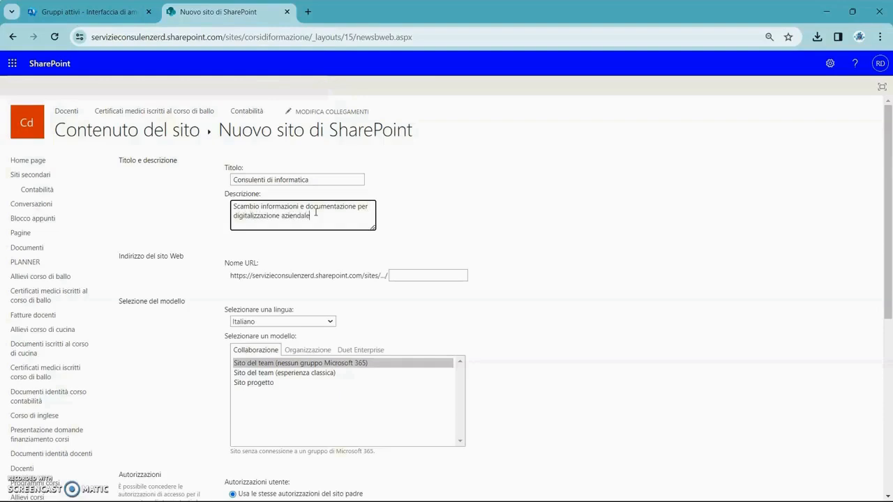
# Set the subsite's URL name to "informatica"
pyautogui.click(416, 275)
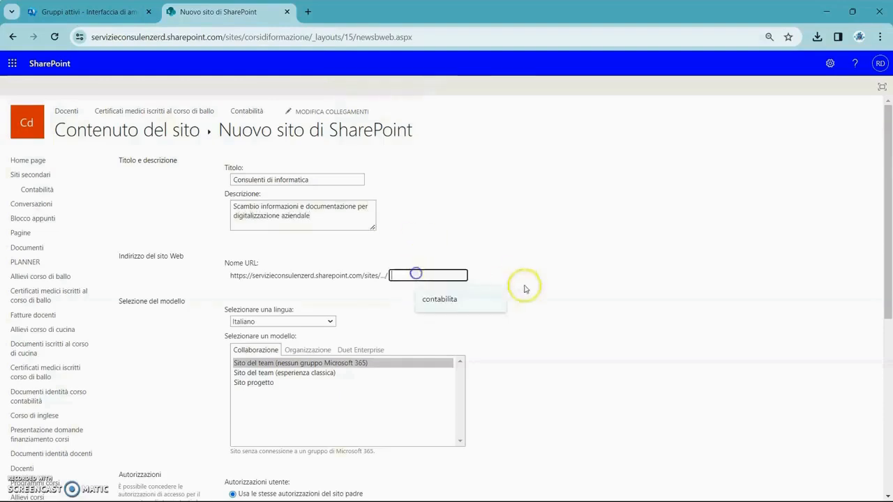
pyautogui.click(570, 315)
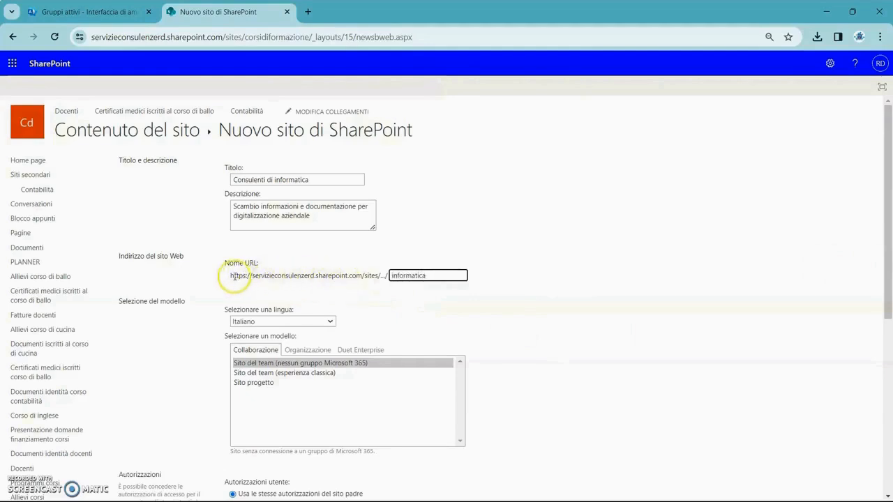
pyautogui.moveTo(232, 275); pyautogui.dragTo(344, 275)
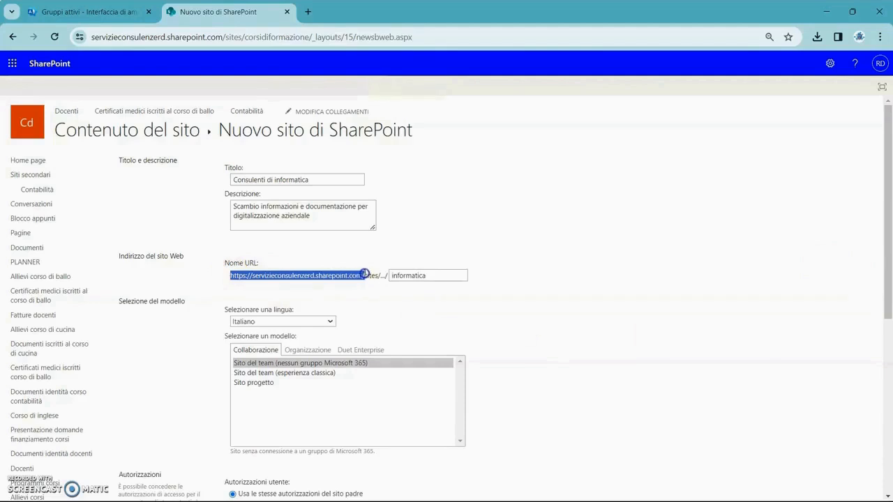
pyautogui.click(387, 301)
# Show the subsite in the parent's quick launch bar, inherit the parent's top link bar, and create the site
pyautogui.scroll(-1, 389, 302)
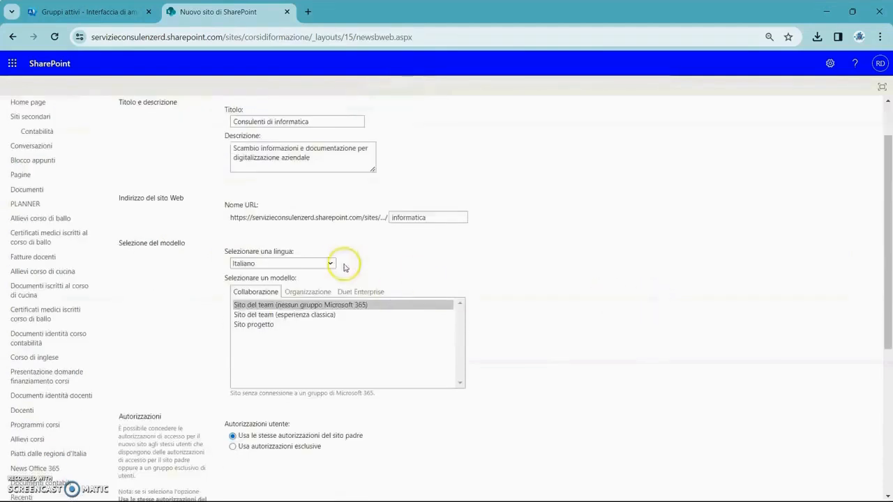
pyautogui.scroll(-2, 513, 286)
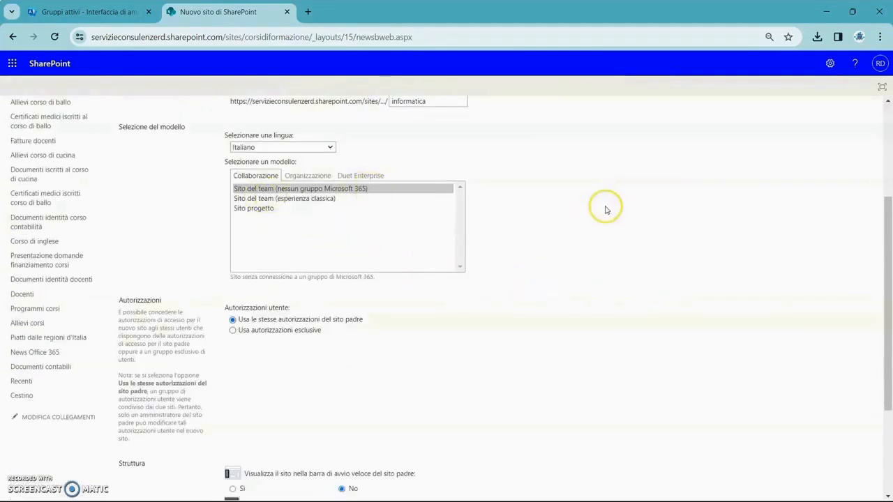
pyautogui.scroll(1, 607, 212)
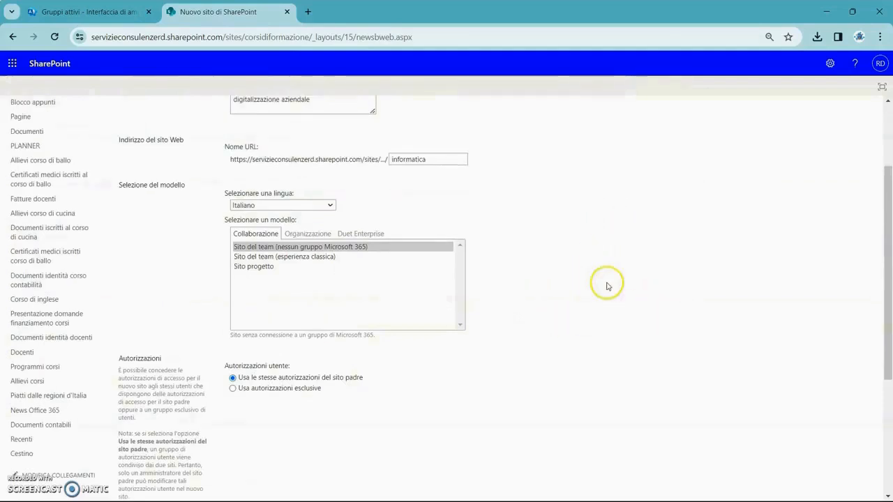
pyautogui.scroll(-1, 580, 325)
pyautogui.scroll(-1, 585, 332)
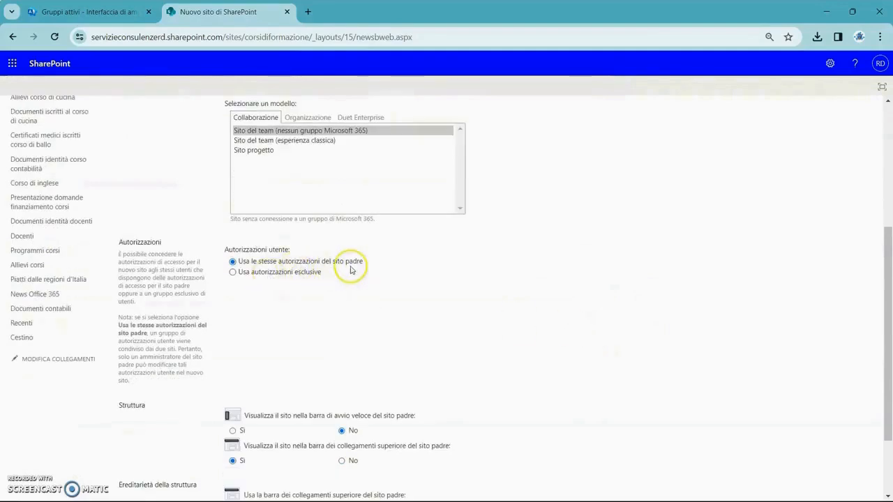
pyautogui.scroll(-1, 354, 273)
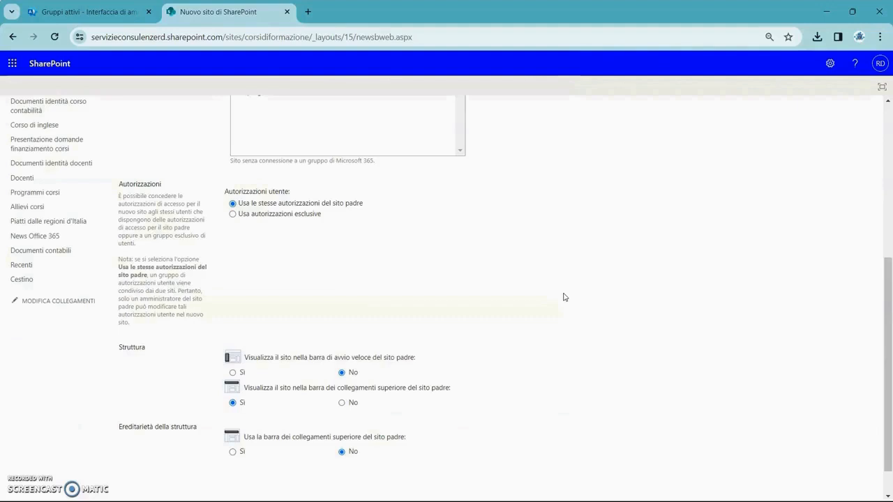
pyautogui.click(567, 300)
pyautogui.scroll(-2, 544, 318)
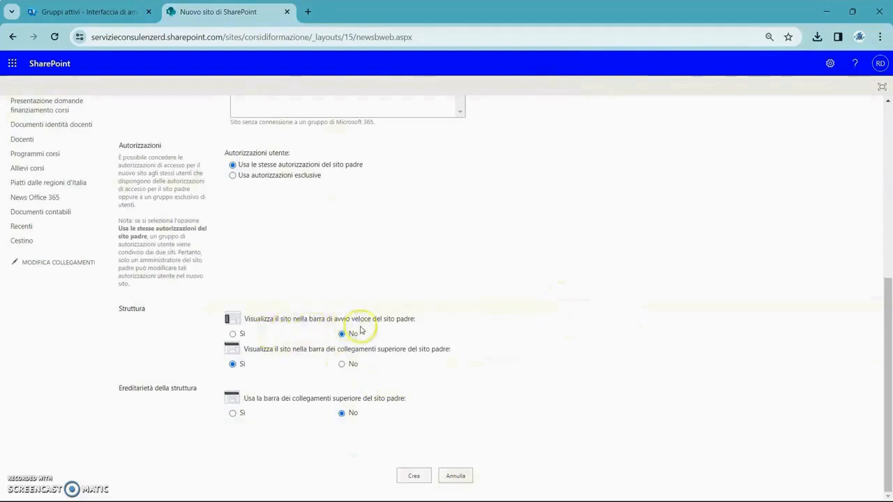
pyautogui.click(233, 333)
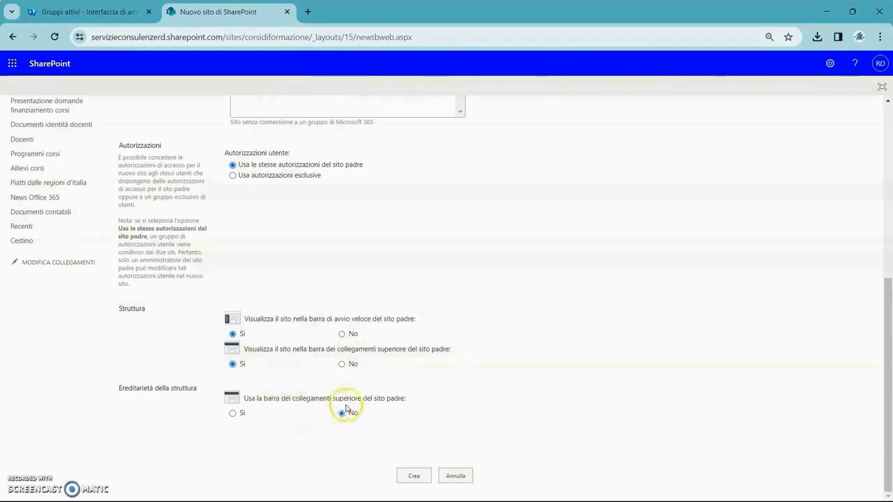
pyautogui.click(233, 415)
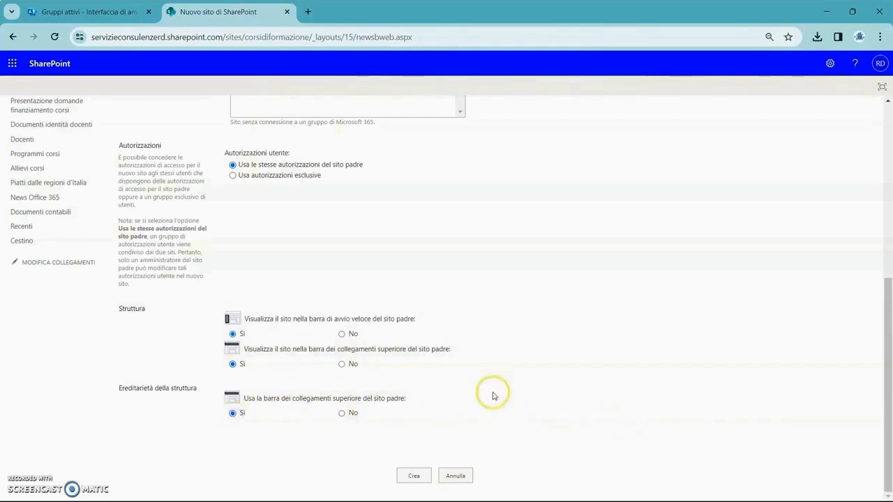
pyautogui.click(416, 476)
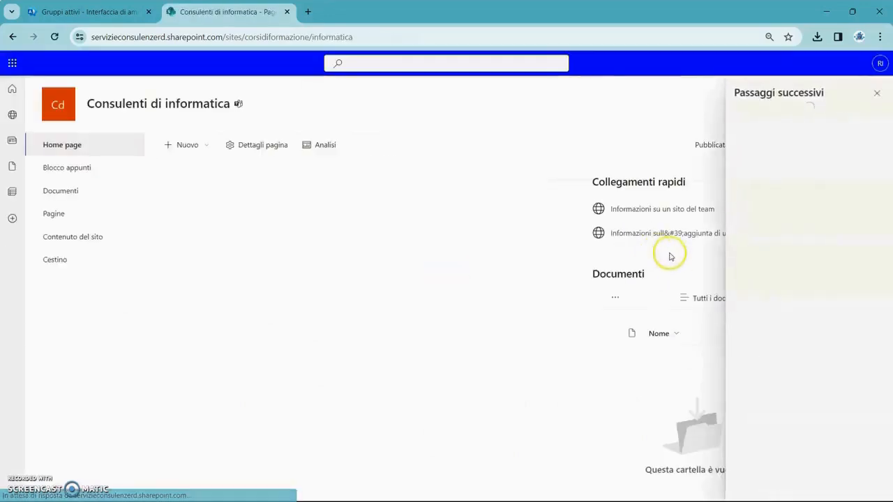
pyautogui.click(877, 93)
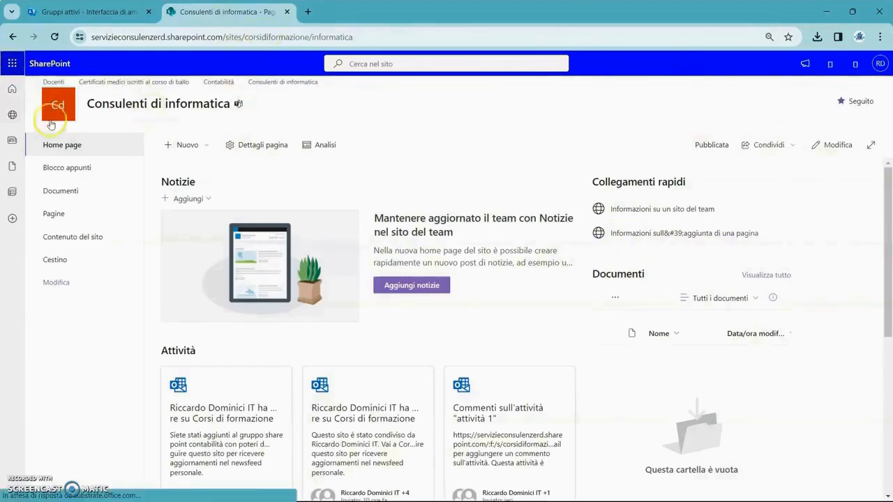
# Open the Corsi di formazione site from the SharePoint start page and close the surplus browser tab
pyautogui.click(12, 65)
pyautogui.click(55, 201)
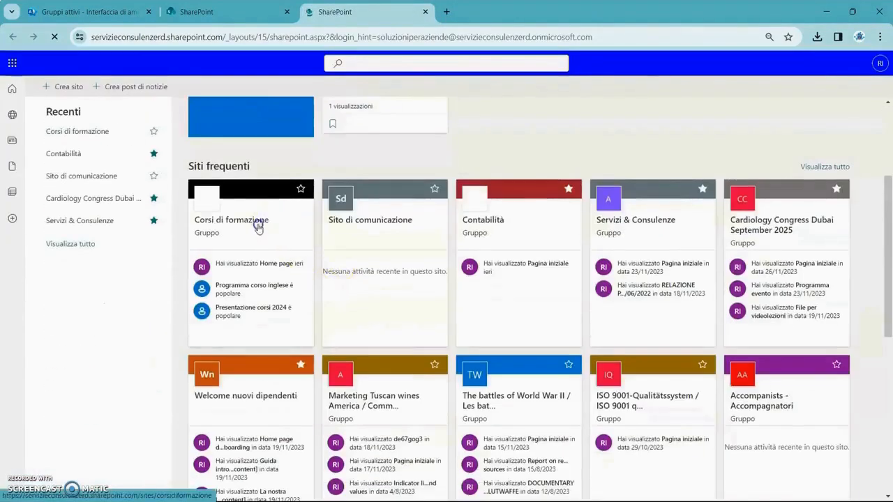
pyautogui.click(256, 222)
pyautogui.click(287, 12)
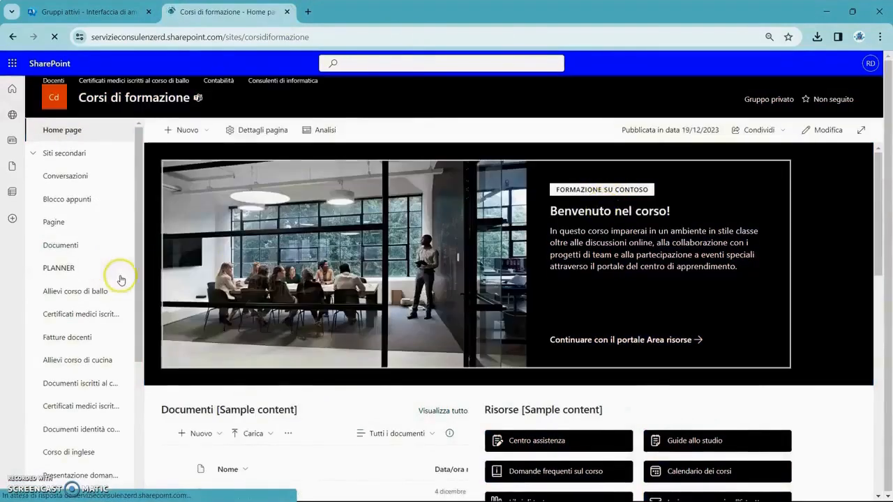
# Expand Siti secondari, view the Consulenti di informatica subsite through its link, and return to Corsi di formazione
pyautogui.click(32, 155)
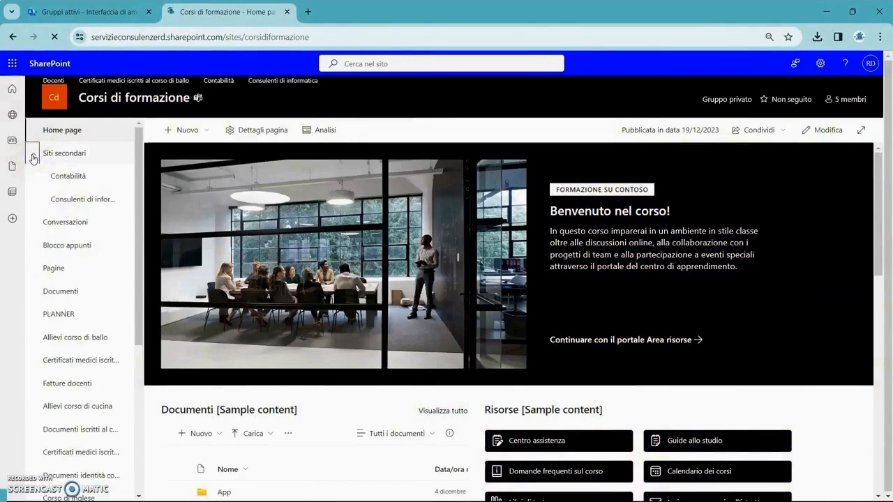
pyautogui.click(70, 177)
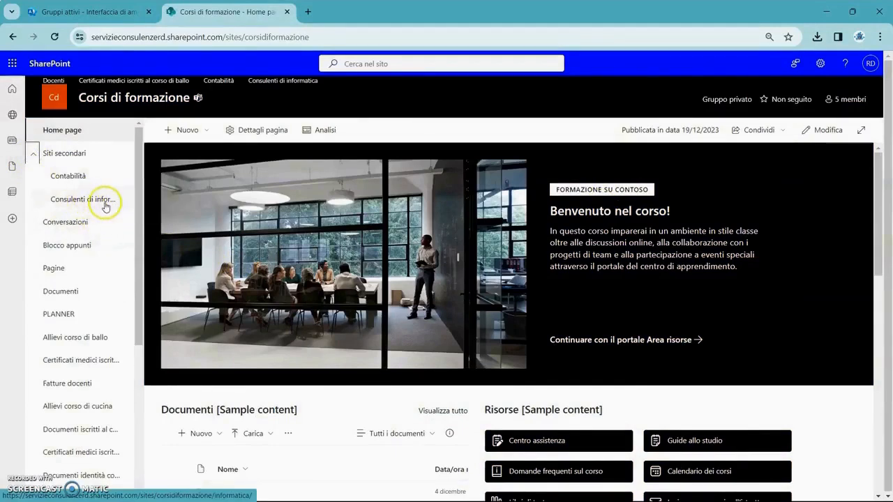
pyautogui.click(293, 85)
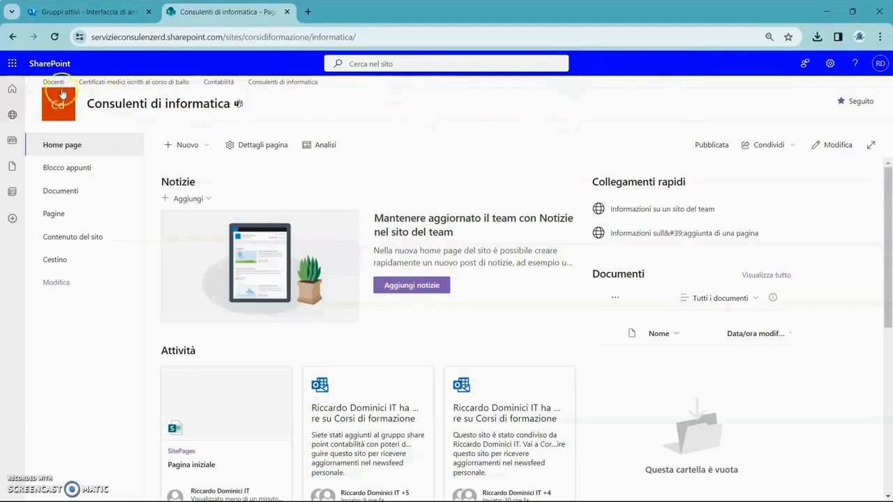
pyautogui.click(13, 37)
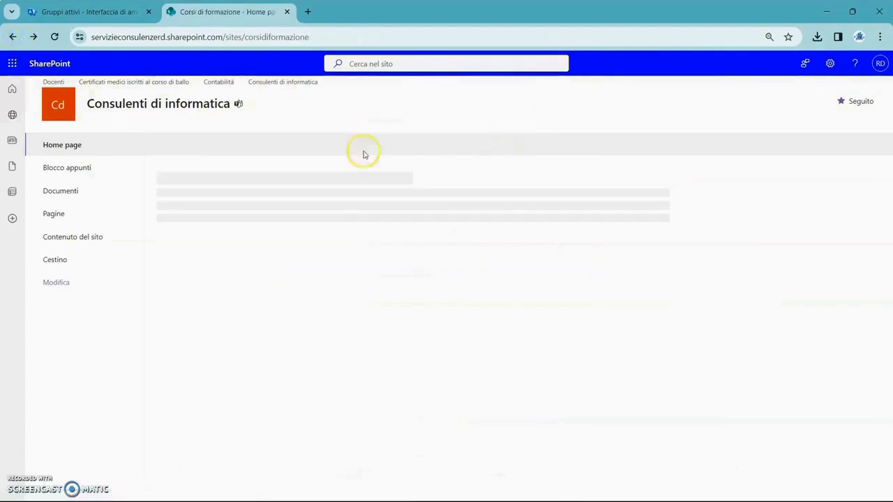